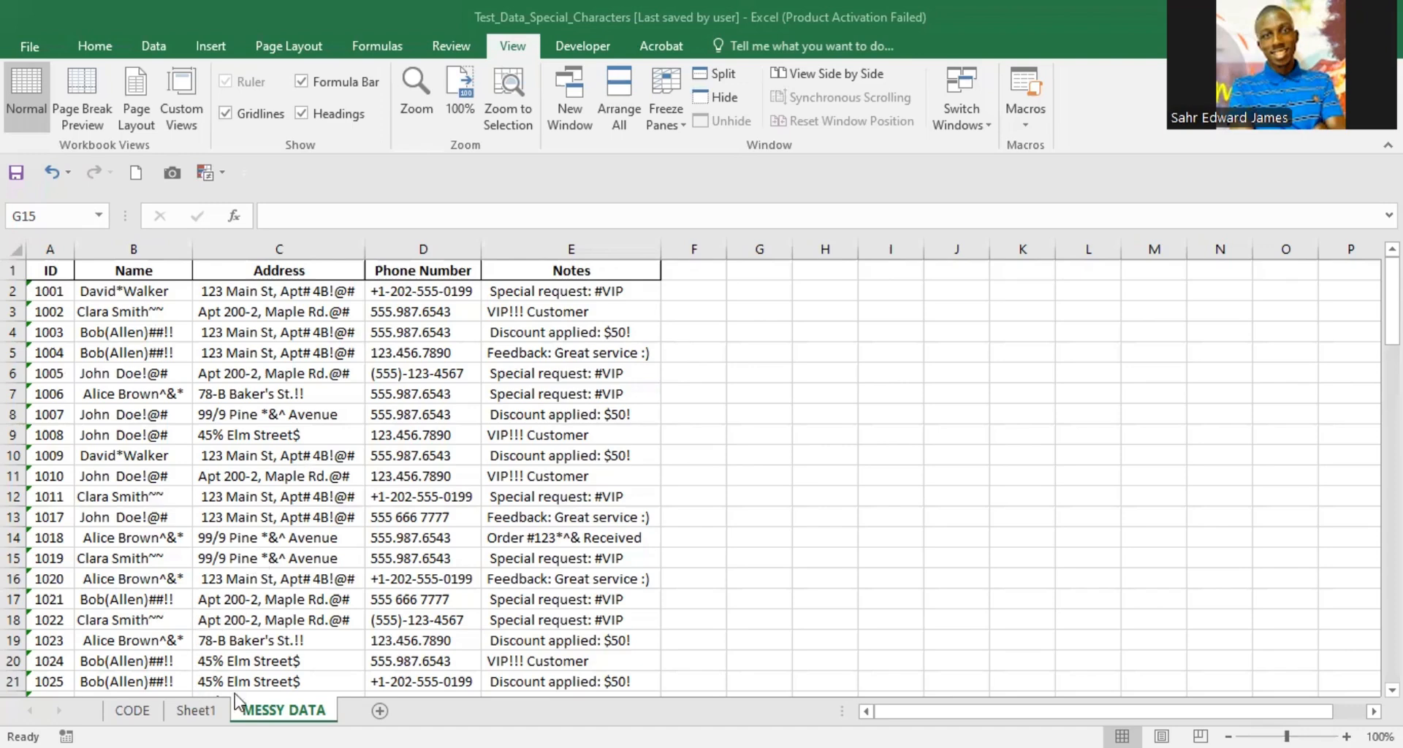
Examine the special characters in the records on Sheet1 and the MESSY DATA sheet.
{"action": "left_click", "coordinate": [195, 710]}
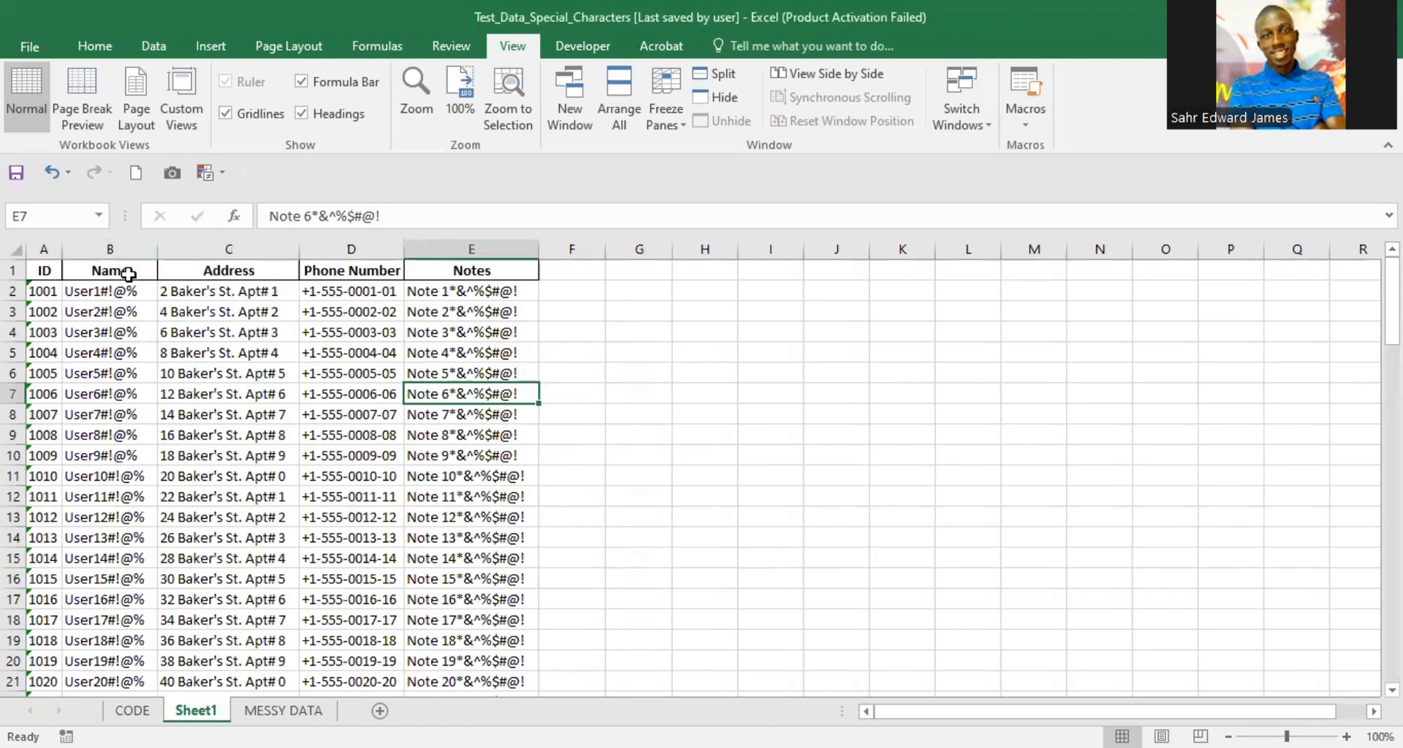
{"action": "scroll", "coordinate": [208, 351], "scroll_direction": "down", "scroll_amount": 4}
{"action": "scroll", "coordinate": [214, 361], "scroll_direction": "down", "scroll_amount": 10}
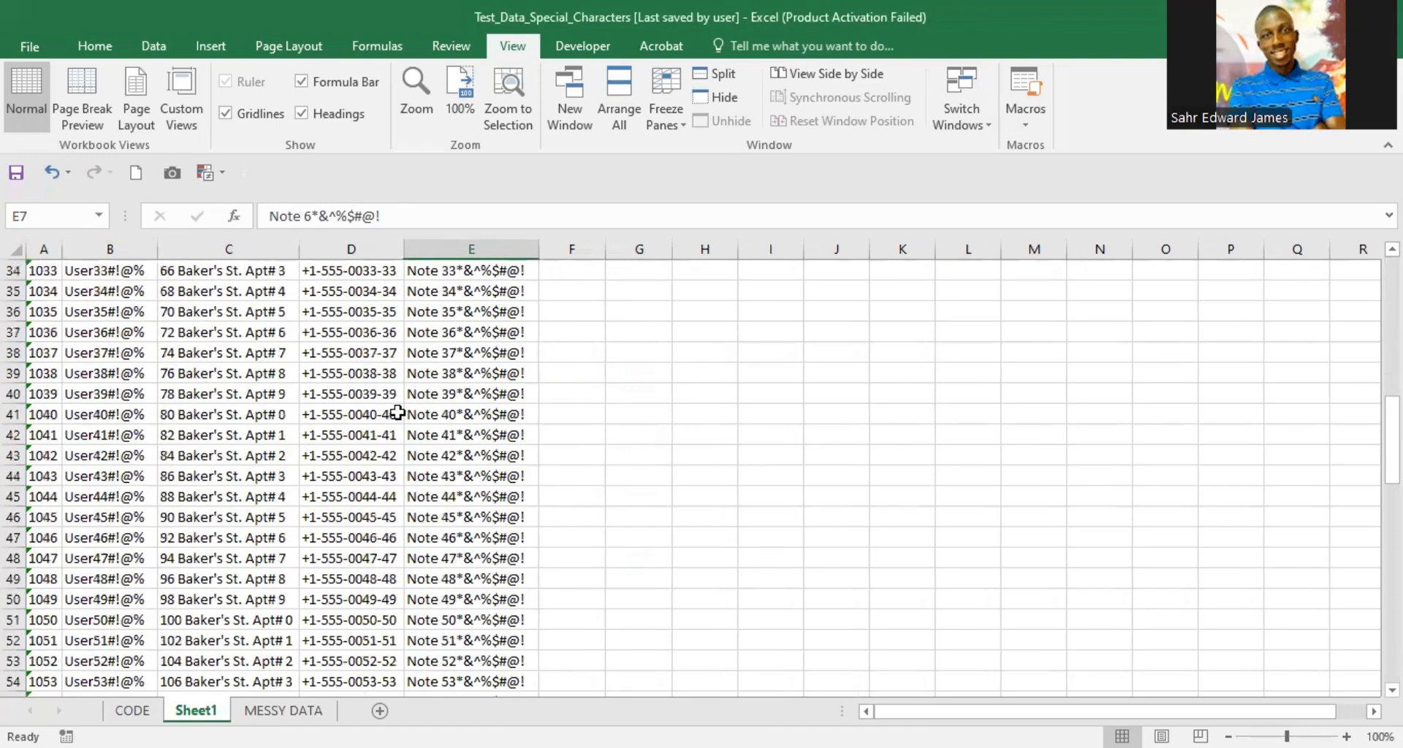
{"action": "left_click", "coordinate": [445, 409]}
{"action": "scroll", "coordinate": [438, 388], "scroll_direction": "down", "scroll_amount": 10}
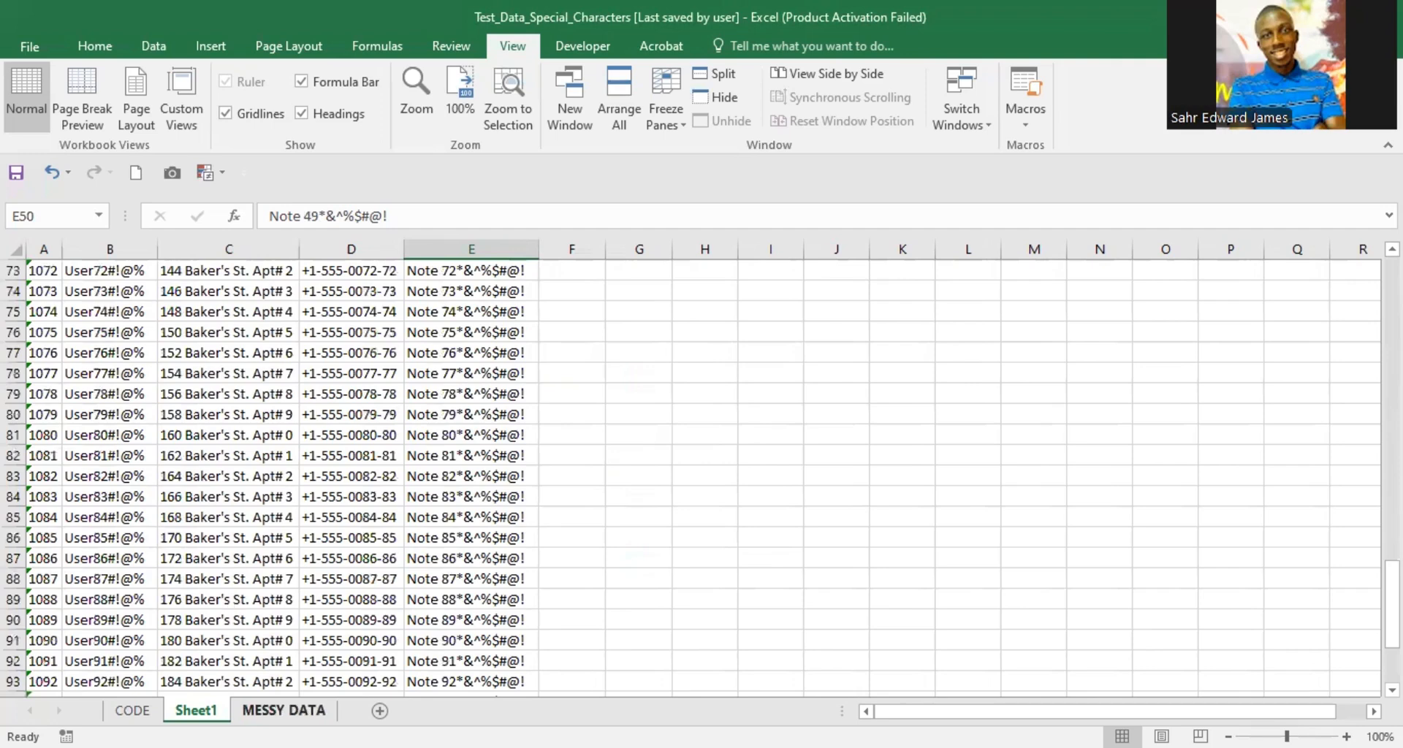
{"action": "left_click", "coordinate": [284, 710]}
{"action": "left_click", "coordinate": [296, 555]}
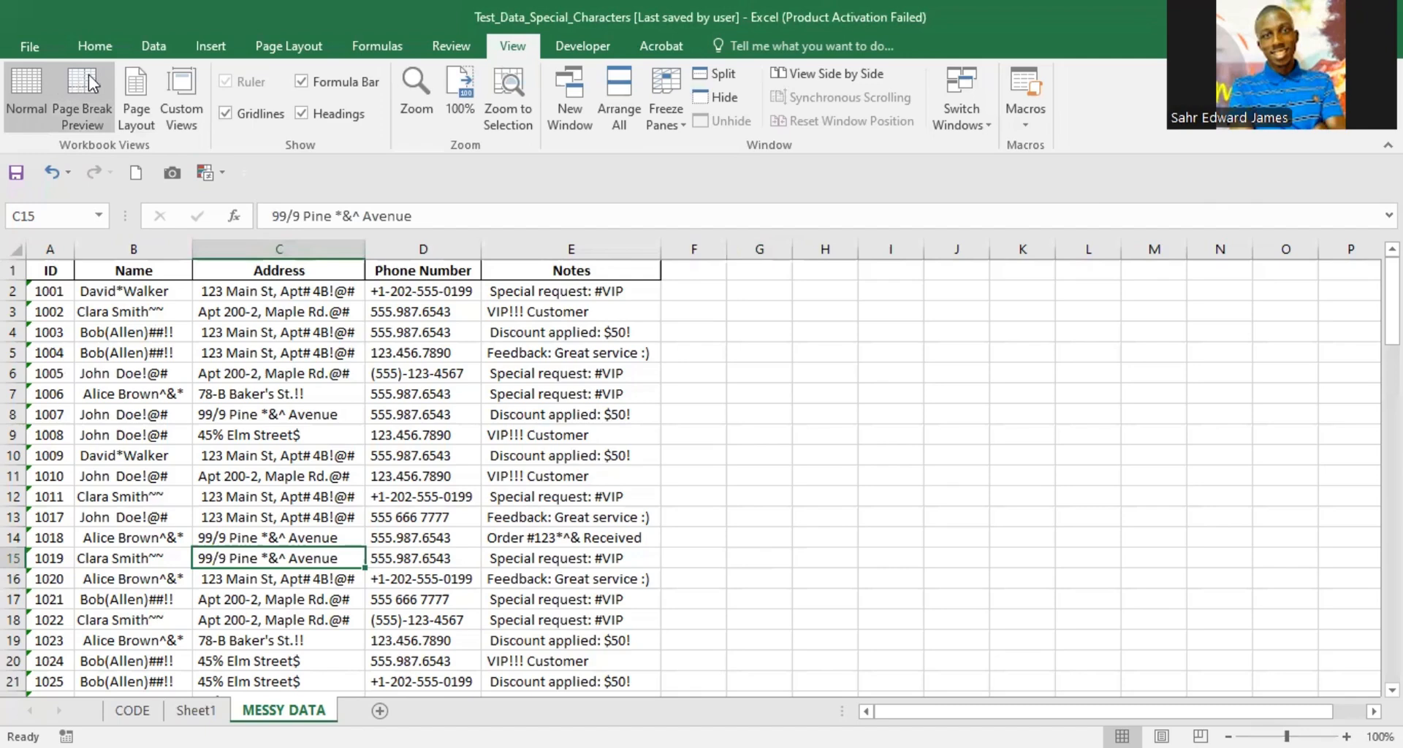
Make sure the Developer tab is enabled among the main tabs in the Customize Ribbon options and accept the settings.
{"action": "left_click", "coordinate": [573, 41]}
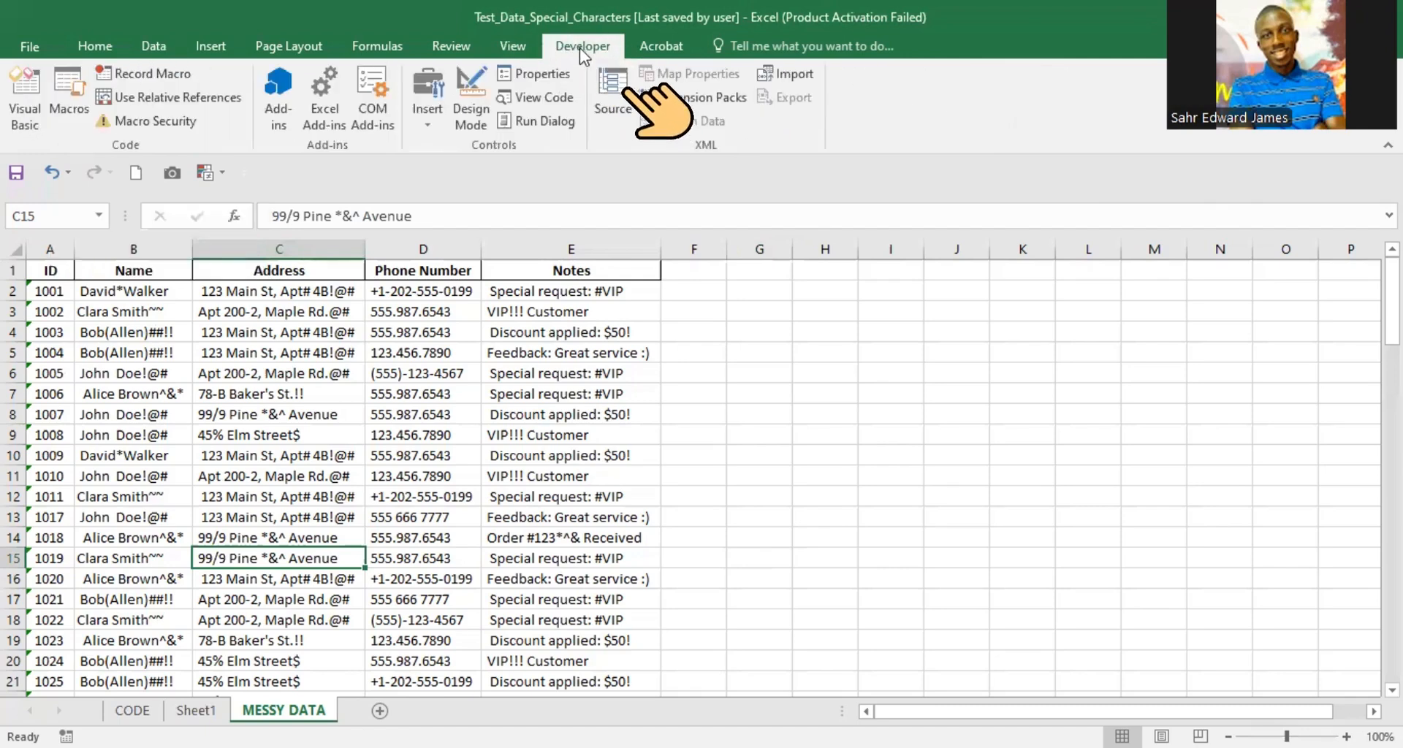
{"action": "left_click", "coordinate": [95, 45]}
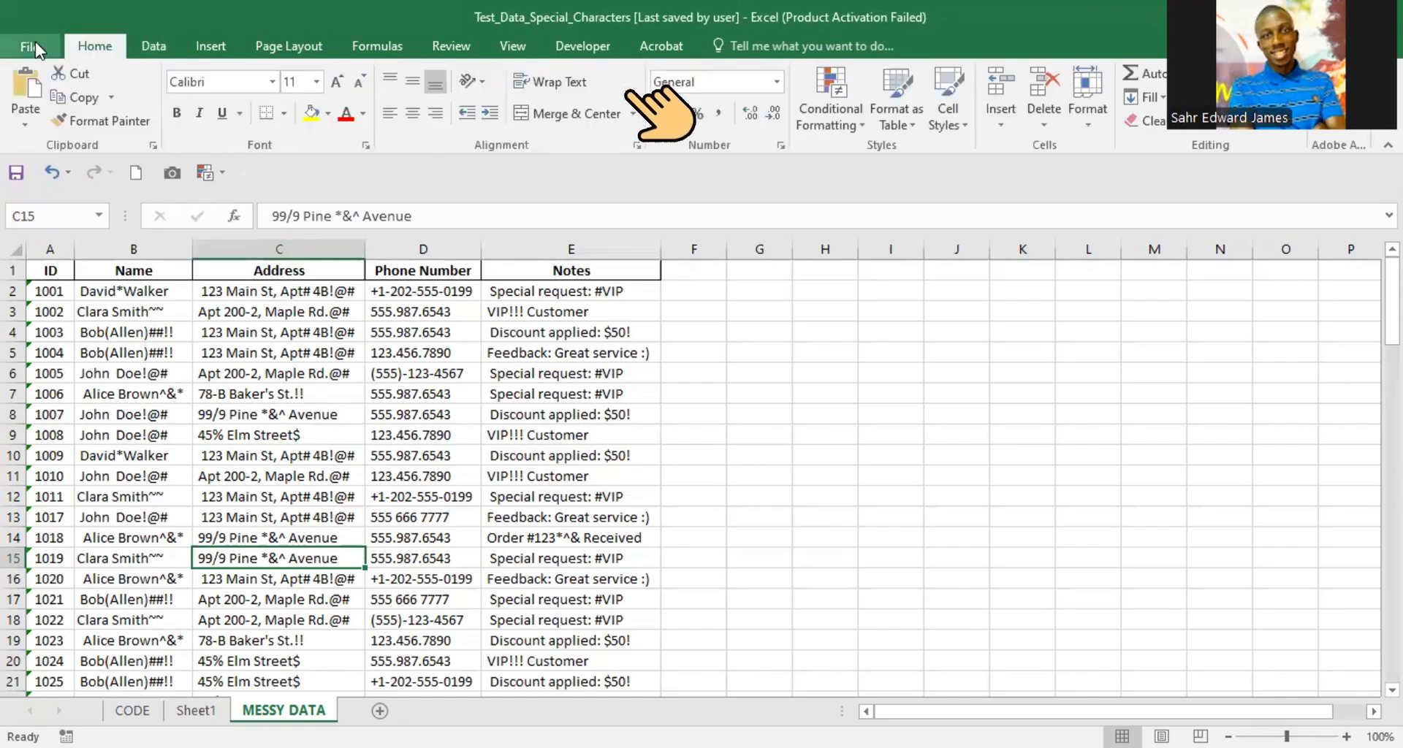
{"action": "left_click", "coordinate": [35, 41]}
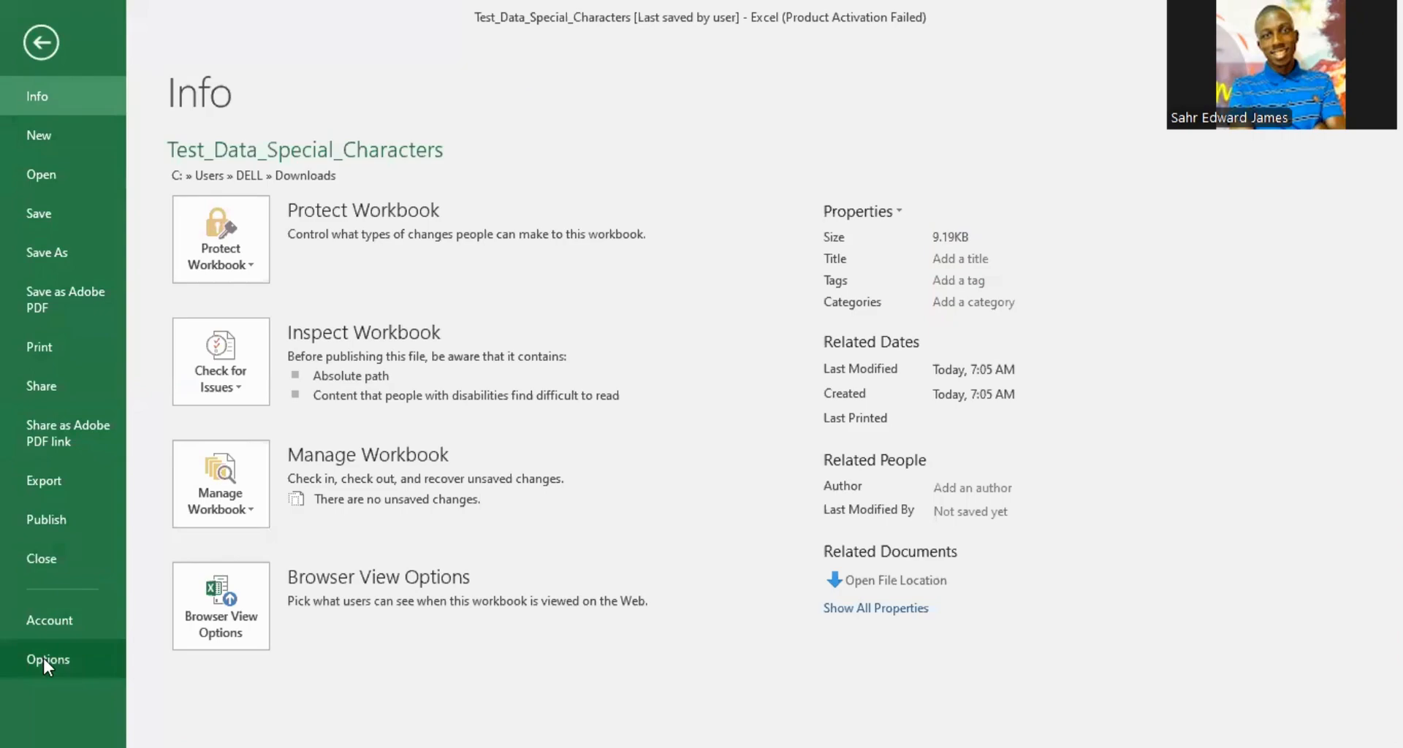
{"action": "key", "text": "Escape"}
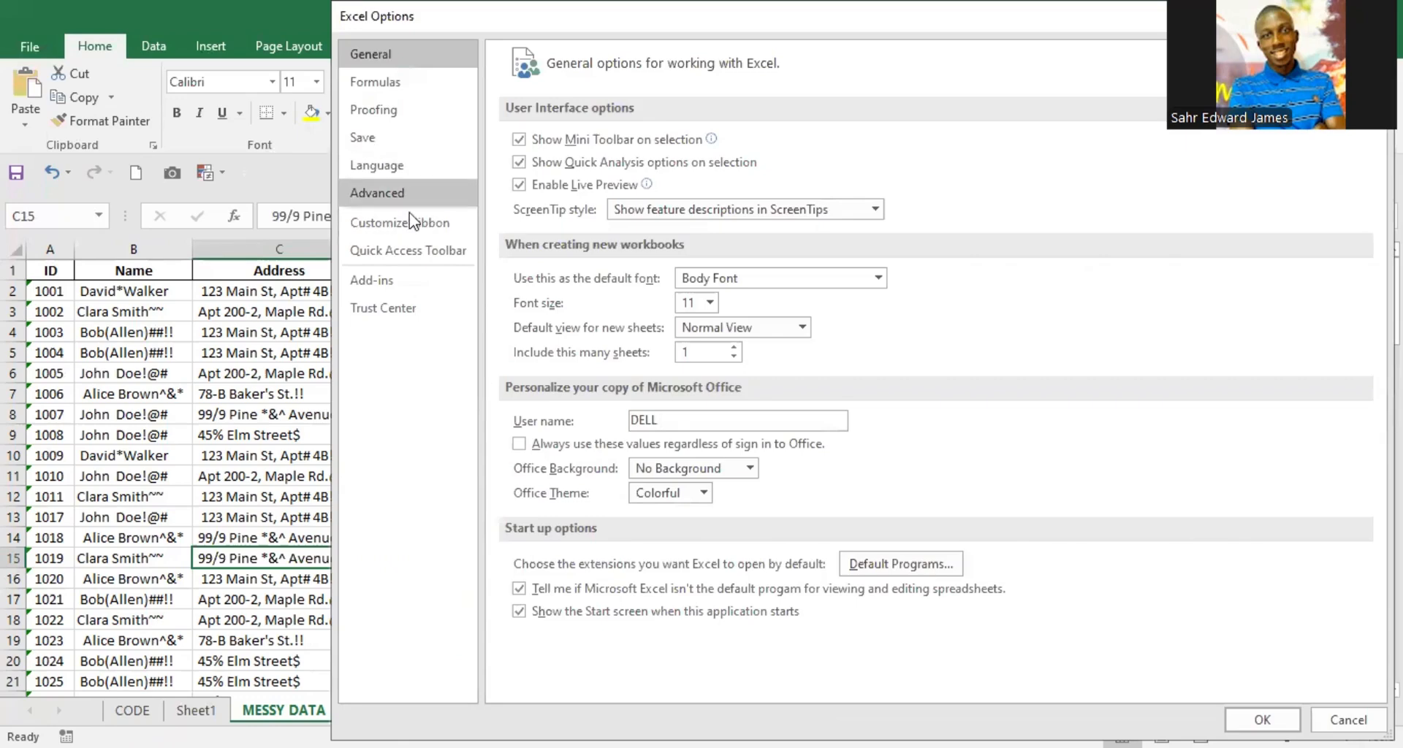
{"action": "left_click", "coordinate": [409, 219]}
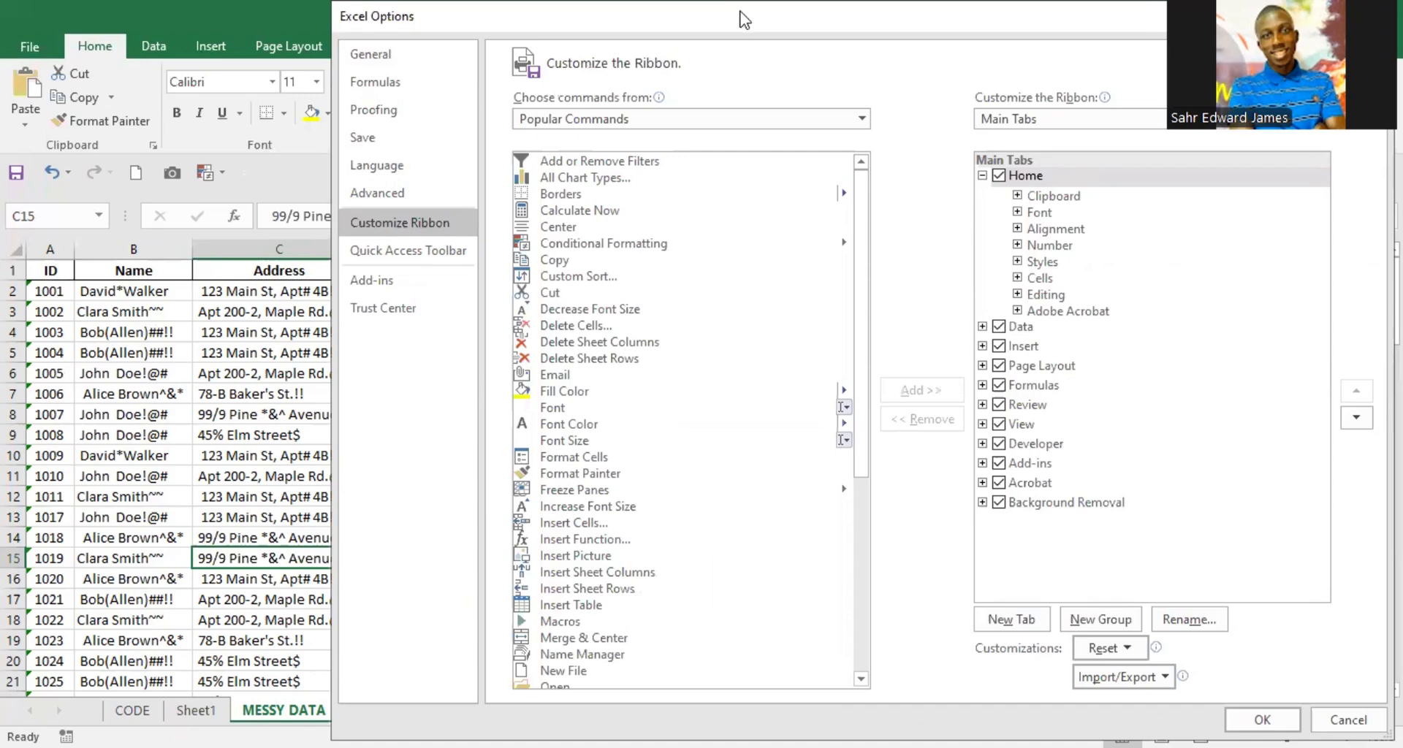
{"action": "left_click_drag", "start_coordinate": [743, 19], "coordinate": [594, 27]}
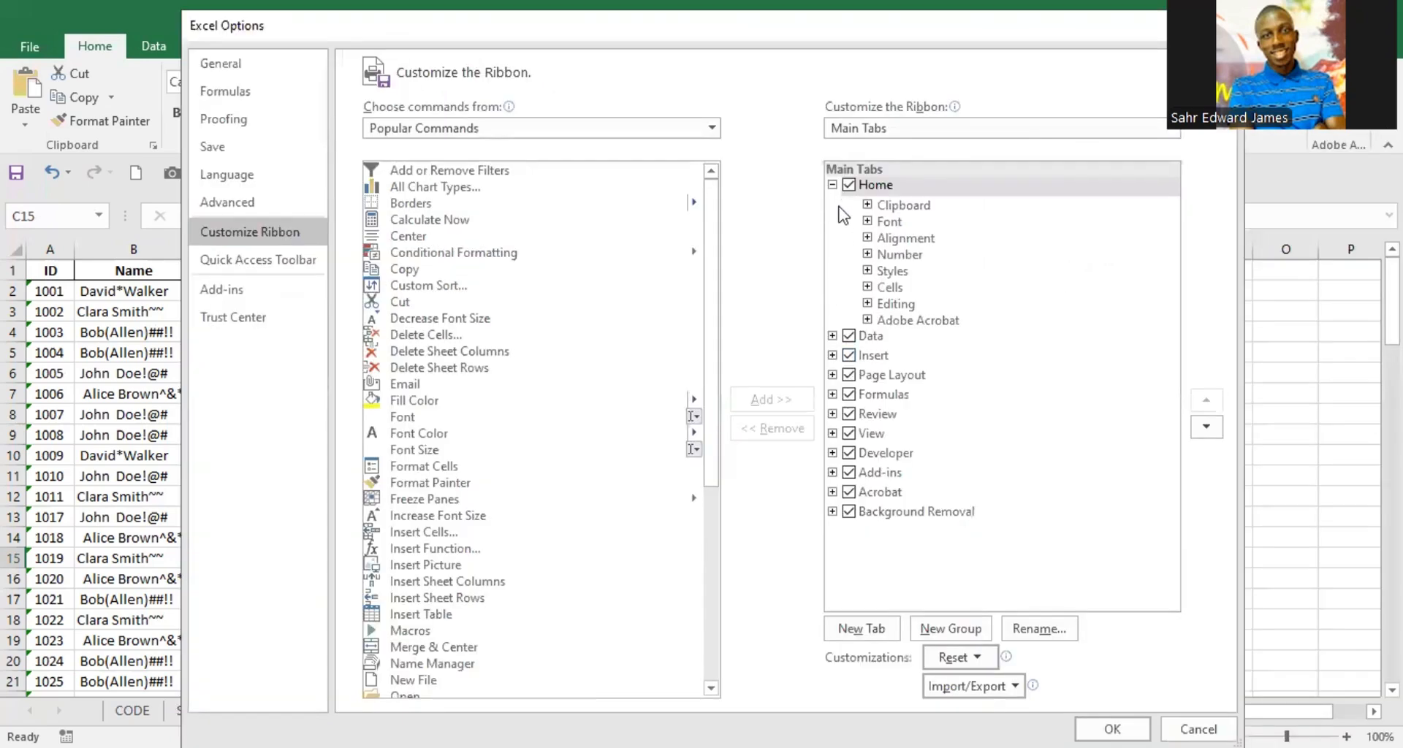
{"action": "left_click", "coordinate": [833, 186]}
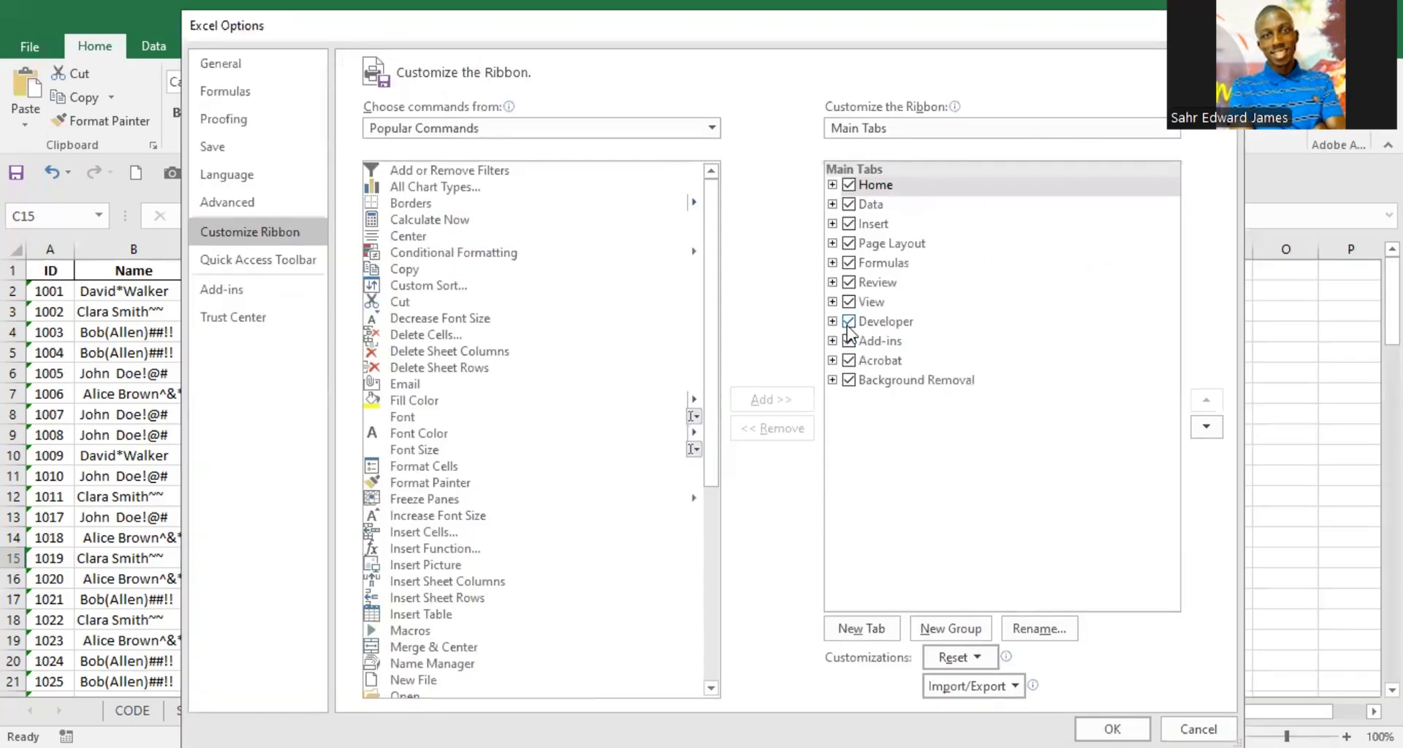
{"action": "left_click", "coordinate": [848, 322]}
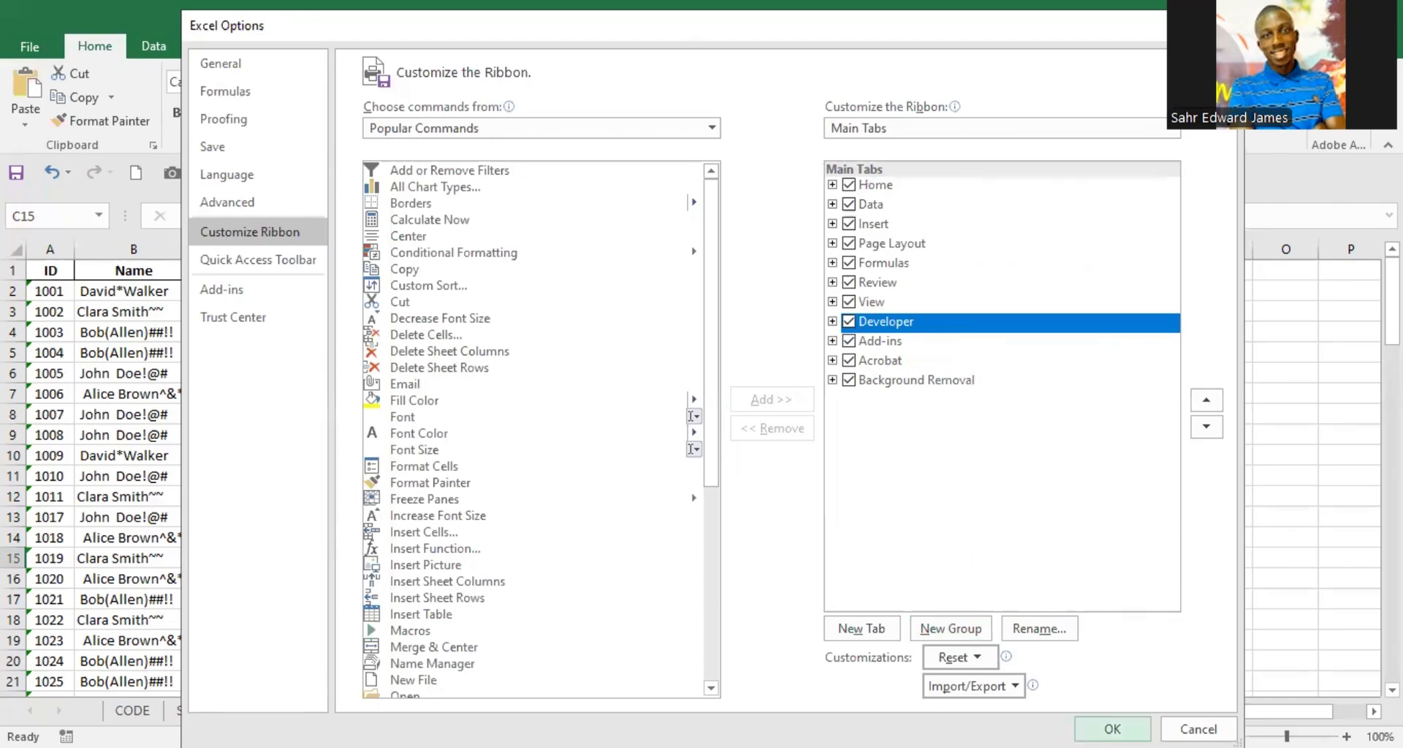
{"action": "left_click", "coordinate": [1112, 728]}
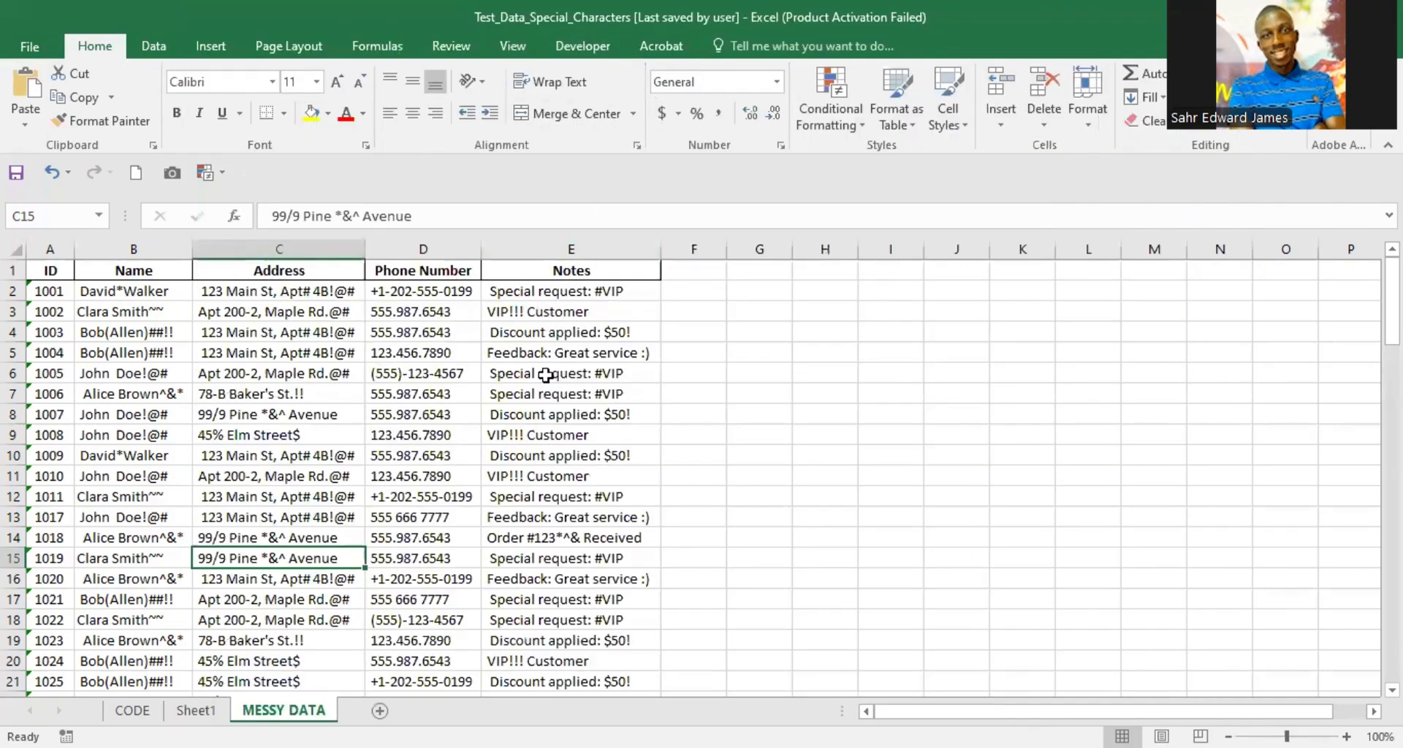
Switch to Sheet1, open the Visual Basic editor and insert a new module.
{"action": "left_click", "coordinate": [588, 47]}
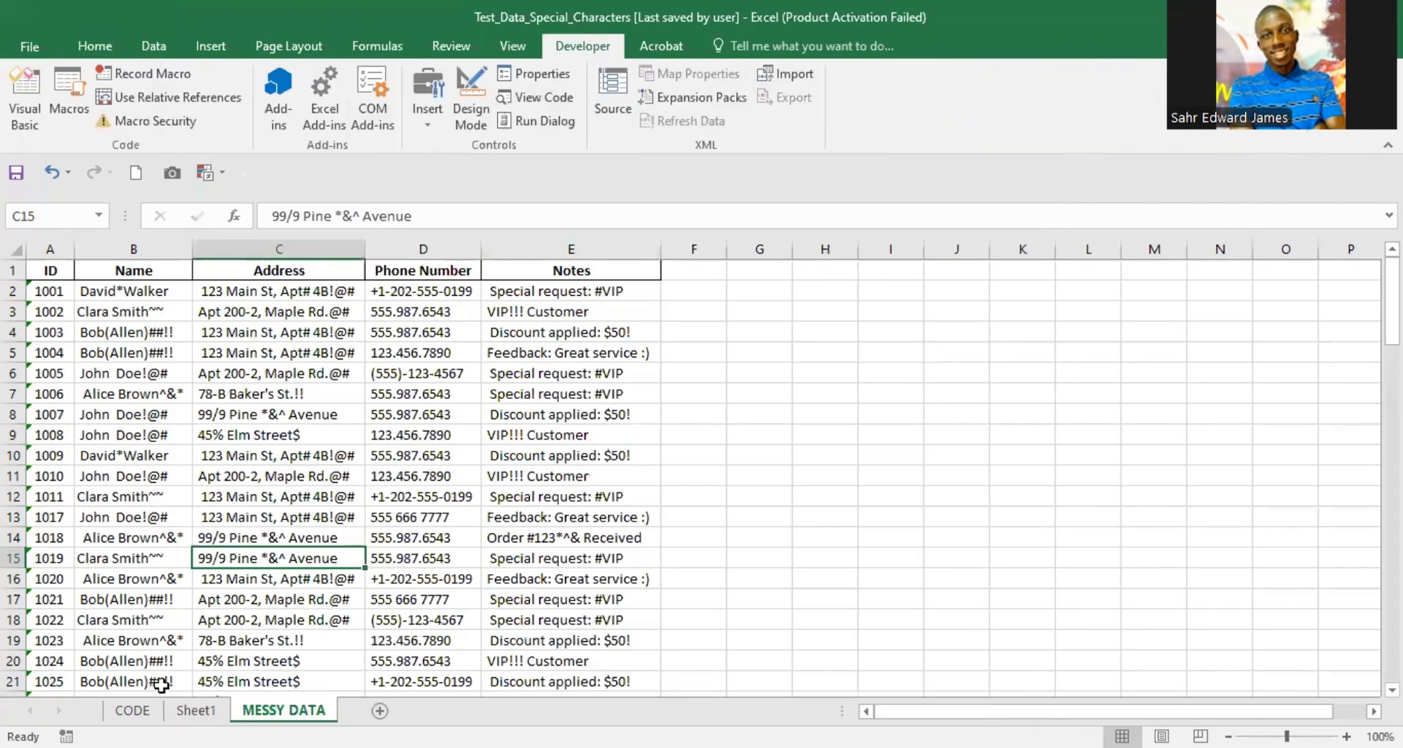
{"action": "left_click", "coordinate": [205, 710]}
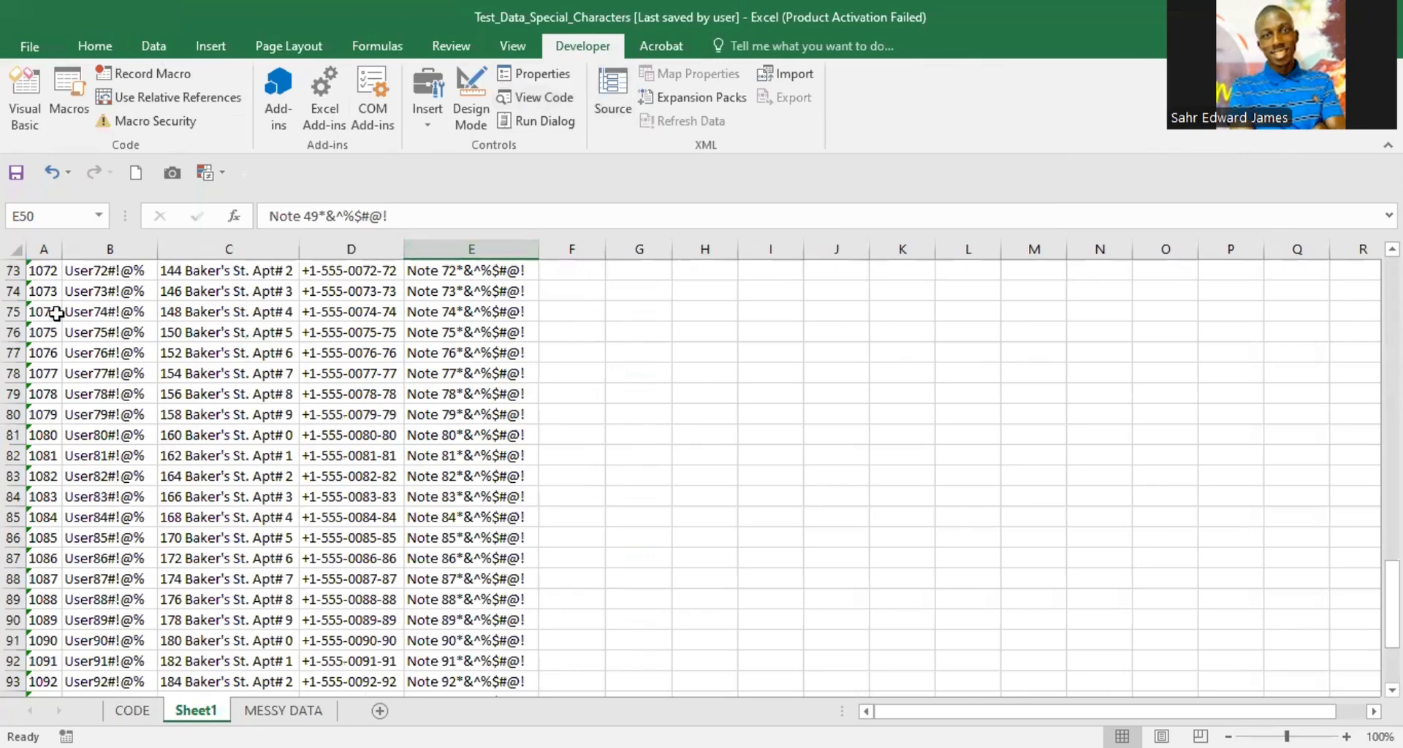
{"action": "left_click", "coordinate": [29, 106]}
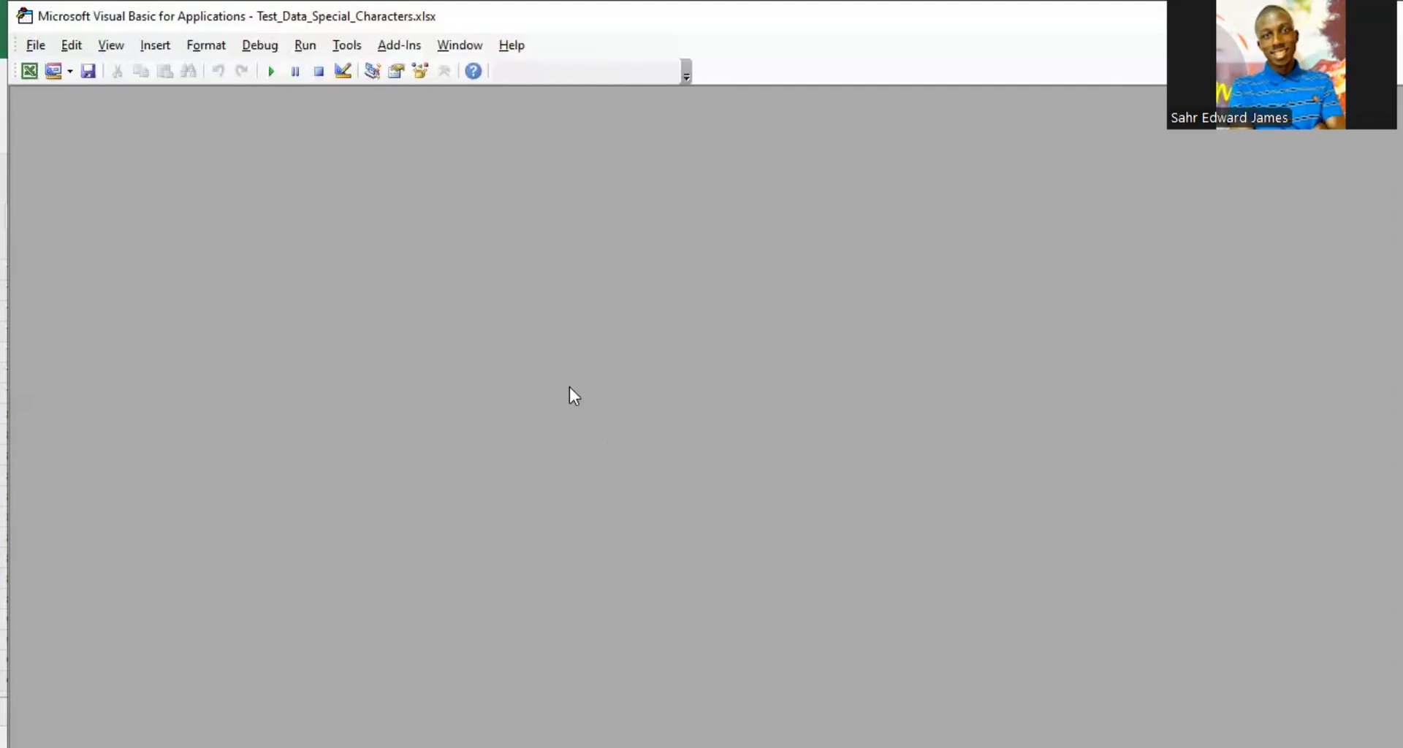
{"action": "left_click", "coordinate": [164, 55]}
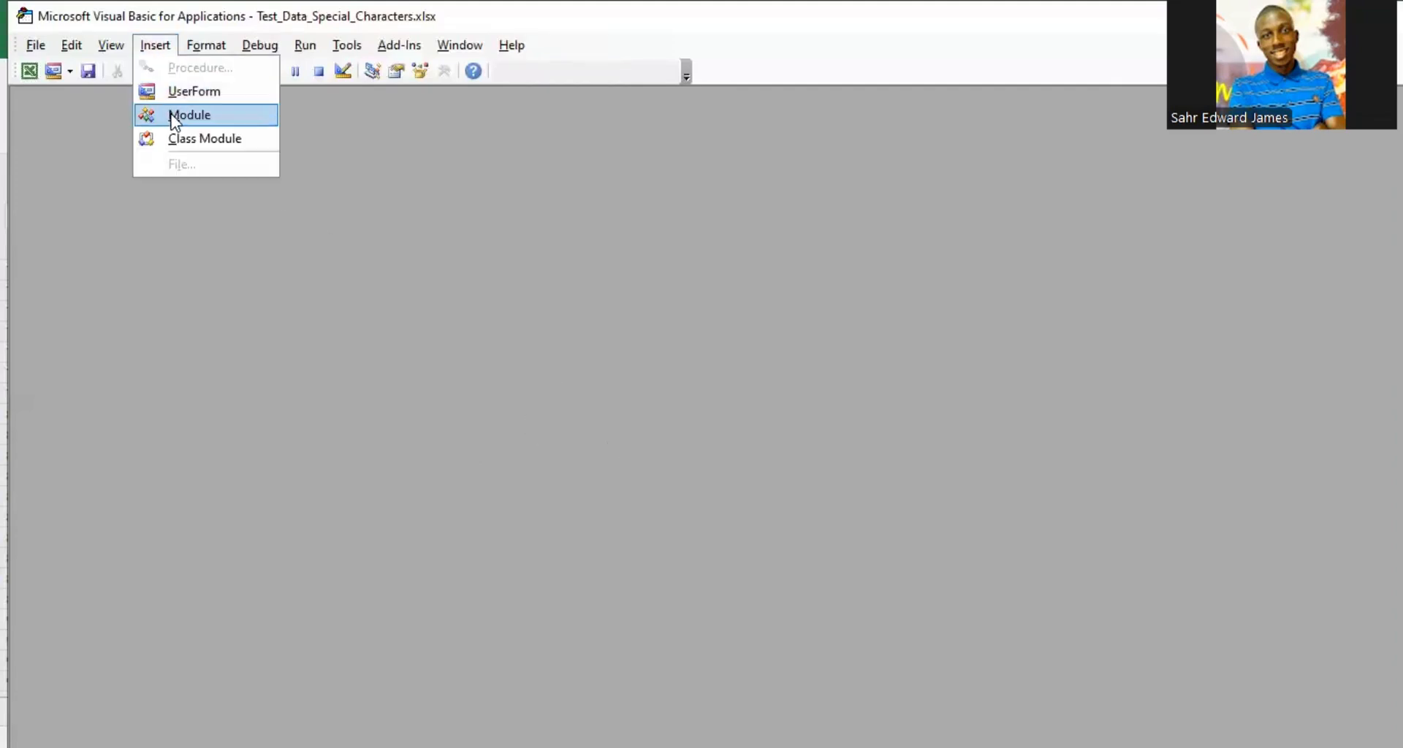
{"action": "left_click", "coordinate": [175, 117]}
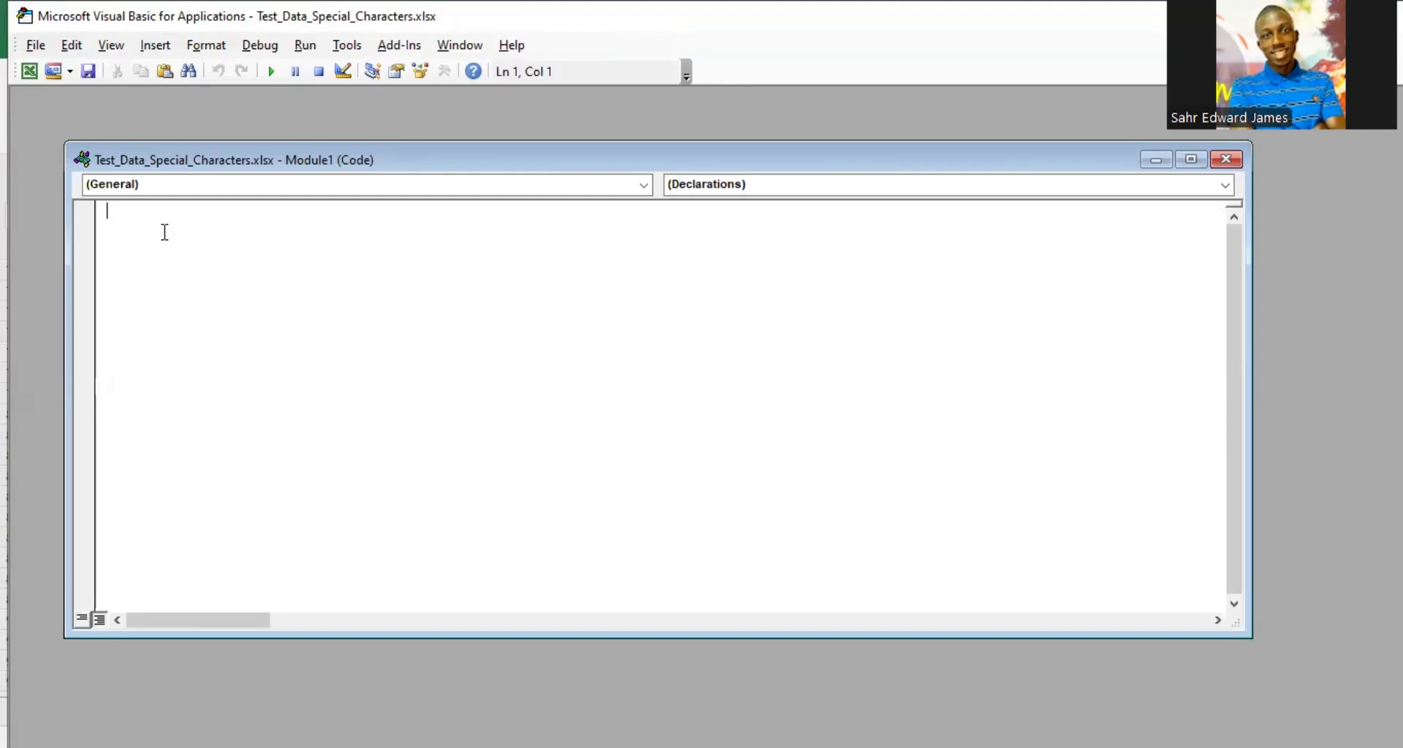
Enter the RemoveSpecialCharacters macro with regex pattern "[^A-Za-z0-9 ]" looping through the active sheet's used range, and close the editor.
{"action": "type", "text": "Sub RemoveSpecialCharacters()     Dim cell As Range     Dim ws As Worksheet     Dim regex As Object     Set regex = CreateObject(\"VBScript.RegExp\")      ' Regular expression to match special characters (excluding letters, numbers, and spaces)     regex.IgnoreCase = True     regex.Global = True     regex.Pattern = \"[^A-Za-z0-9 ]\"      ' Set reference to active worksheet     Set ws = ActiveSheet      ' Loop through each cell in the used range     For Each cell In ws.UsedRange         If Not cell.HasFormula Then             ' Replace special characters with an empty string             cell.Value = regex.Replace(cell.Value, \"\")         End If     Next cell End Sub"}
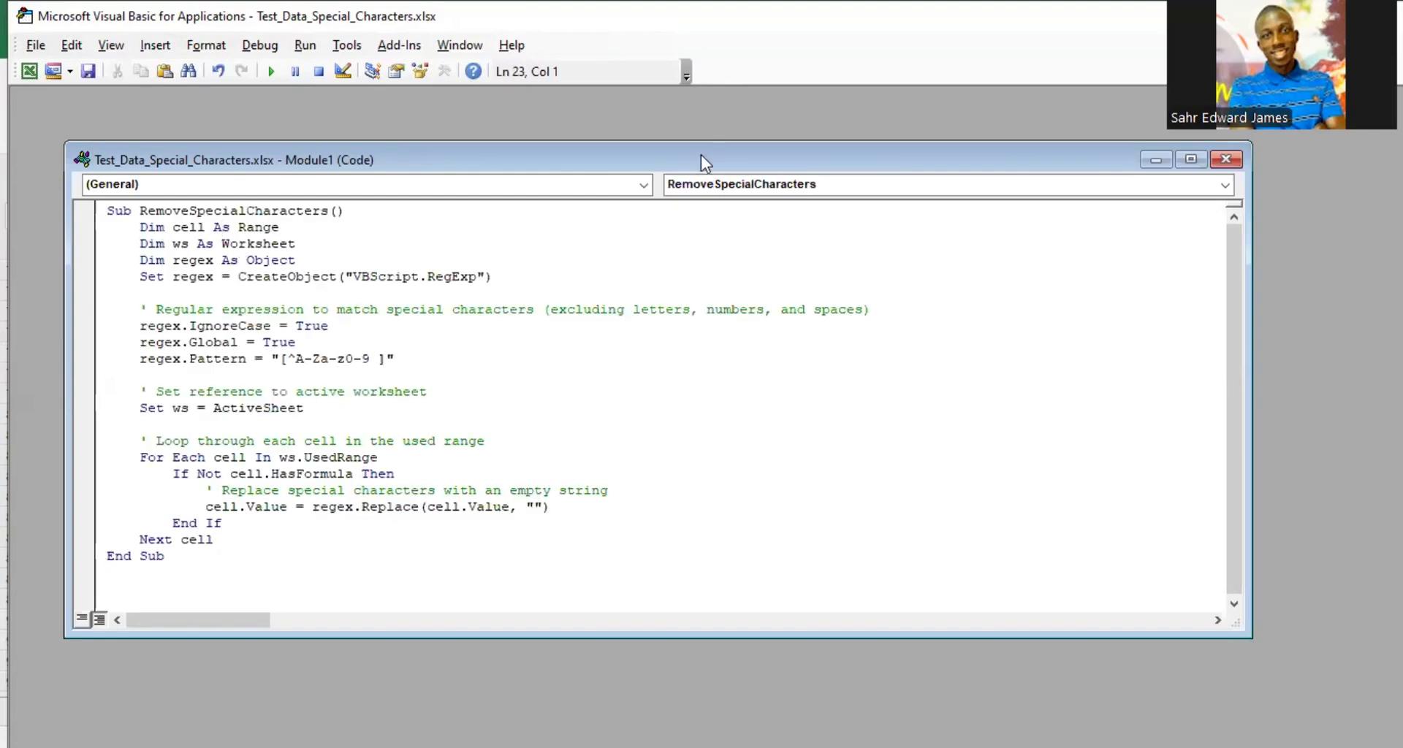
{"action": "left_click_drag", "start_coordinate": [686, 155], "coordinate": [582, 93]}
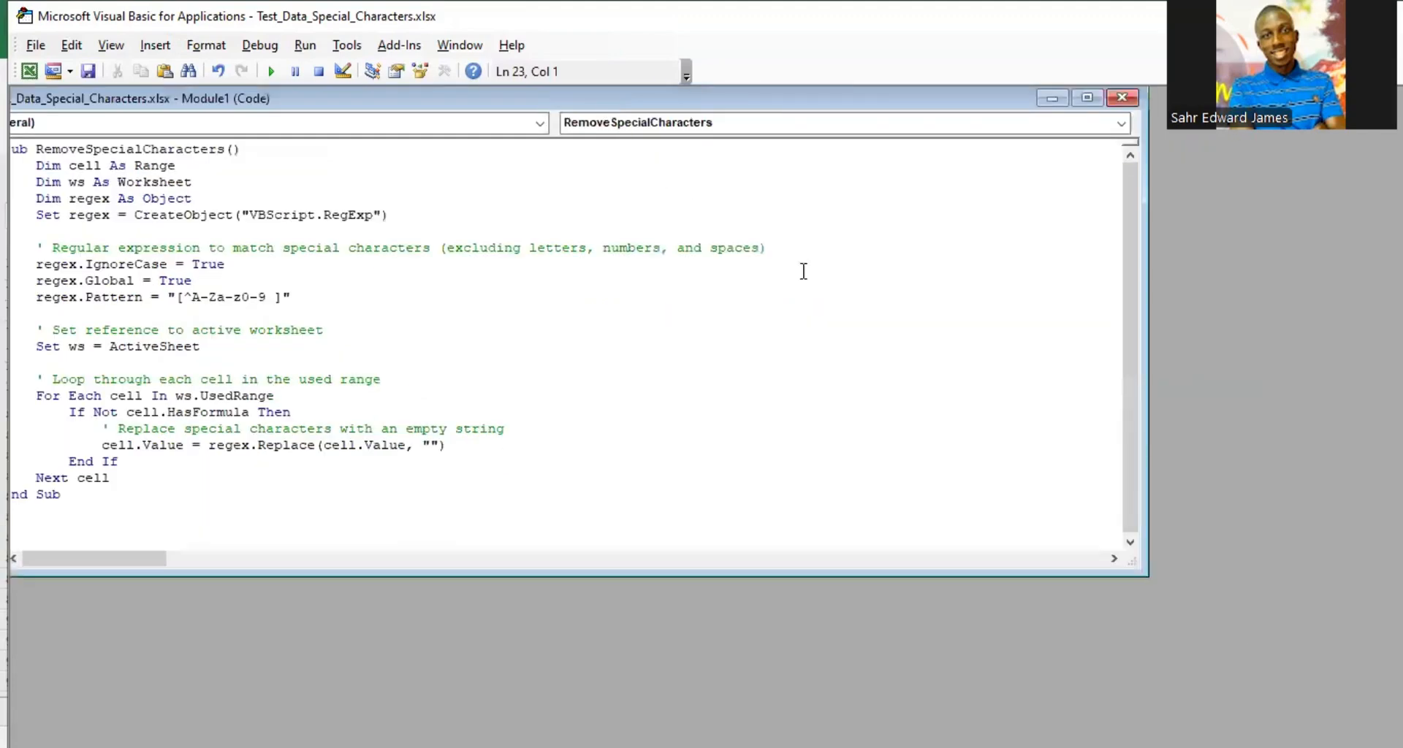
{"action": "left_click", "coordinate": [1122, 99]}
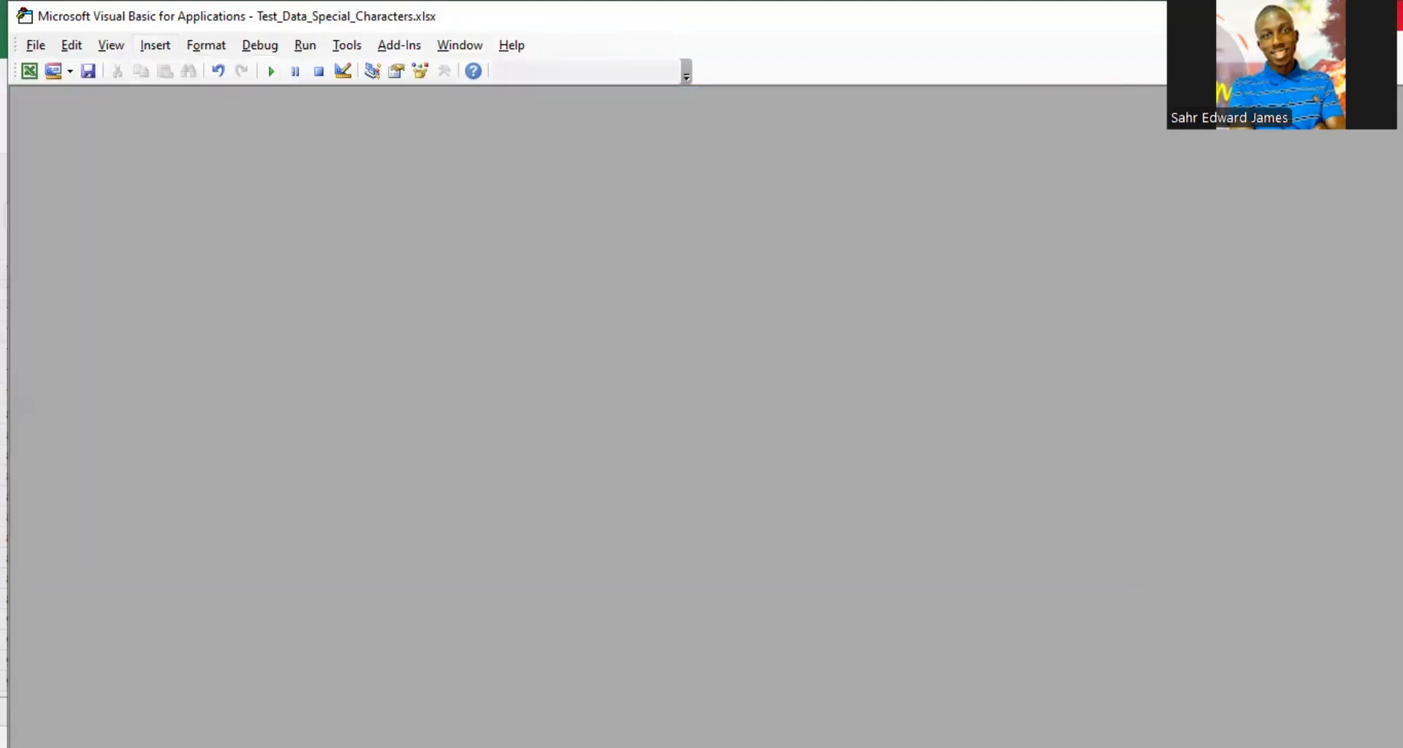
{"action": "left_click", "coordinate": [1384, 14]}
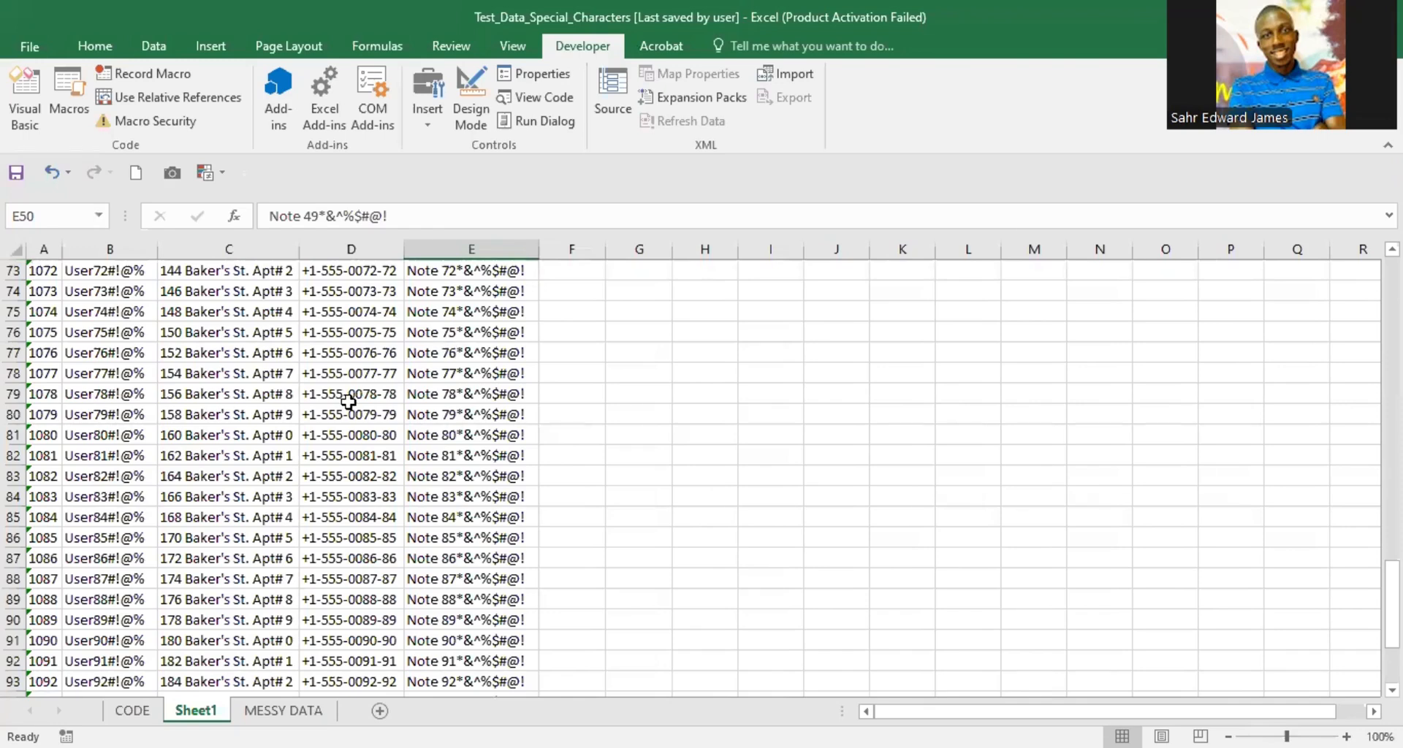
Select all of Sheet1 and run the RemoveSpecialCharacters macro on it.
{"action": "left_click", "coordinate": [12, 249]}
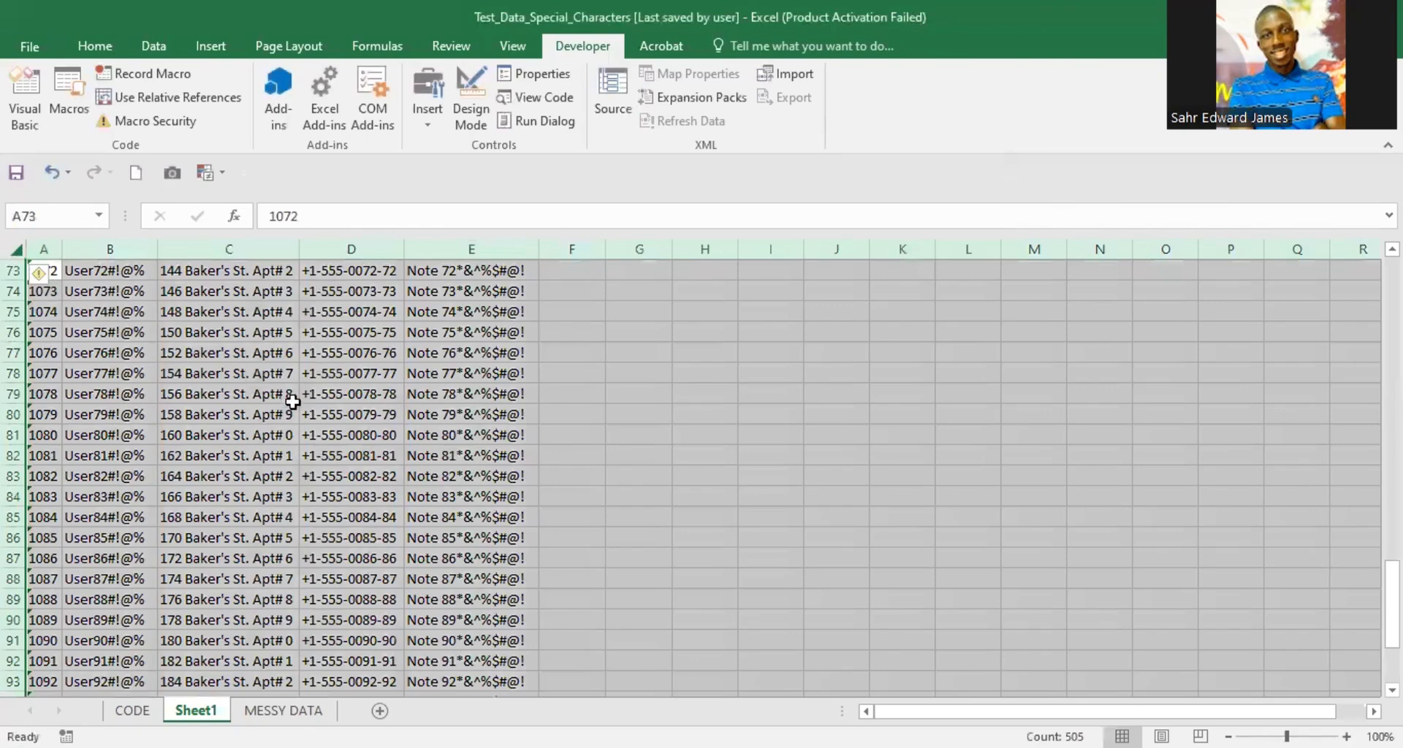
{"action": "mouse_move", "coordinate": [35, 276]}
{"action": "key", "text": "alt+F8"}
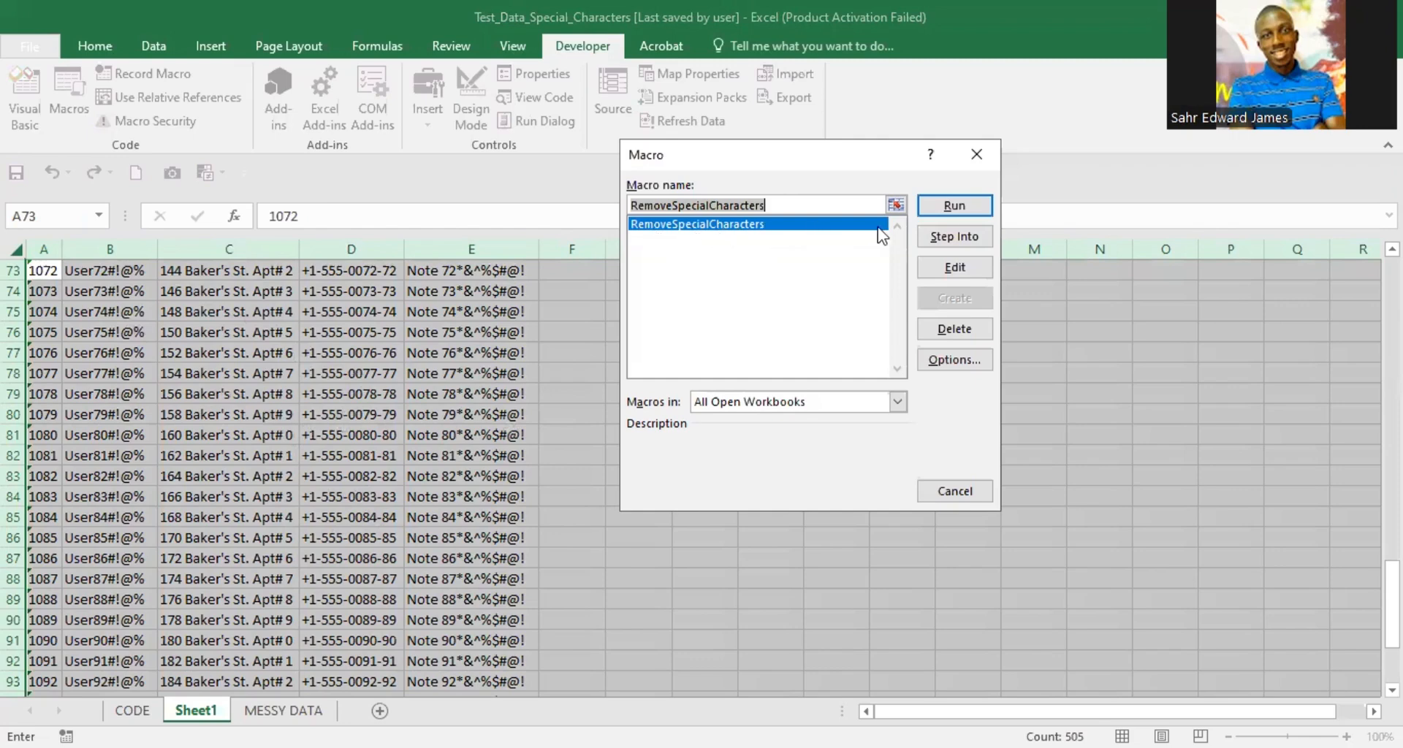
{"action": "left_click", "coordinate": [959, 209]}
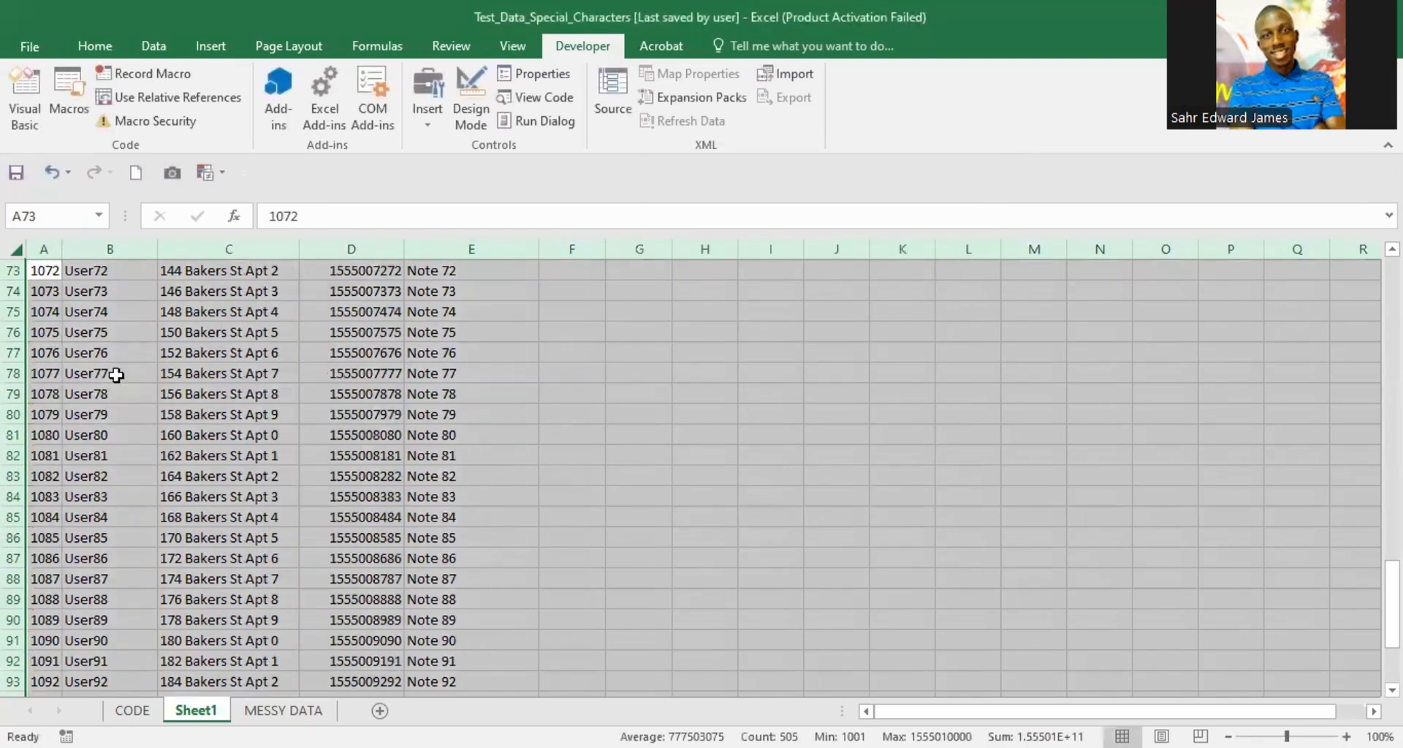
Review the cleaned records from the end to the start of Sheet1 and view the macro text on the CODE sheet.
{"action": "scroll", "coordinate": [300, 409], "scroll_direction": "down", "scroll_amount": 4}
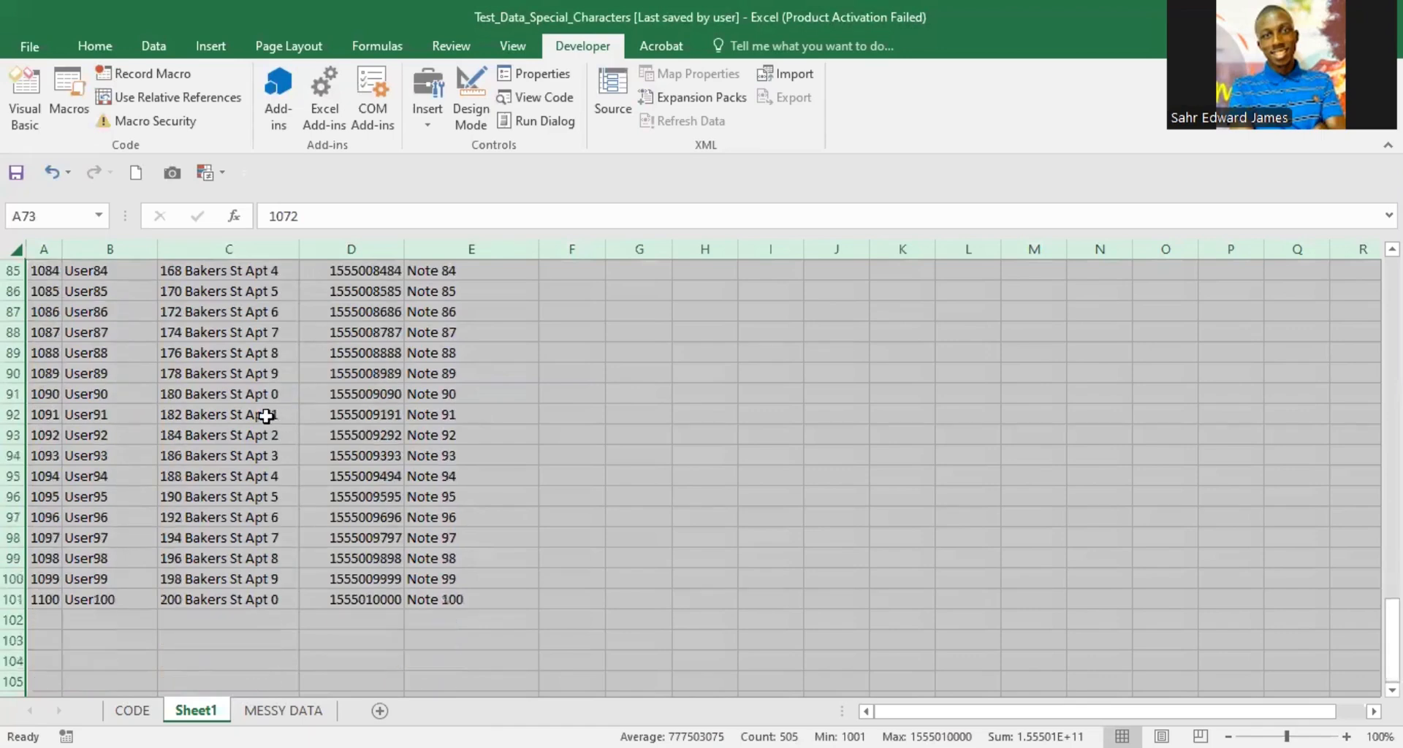
{"action": "scroll", "coordinate": [267, 409], "scroll_direction": "up", "scroll_amount": 4}
{"action": "scroll", "coordinate": [248, 365], "scroll_direction": "down", "scroll_amount": 1}
{"action": "scroll", "coordinate": [246, 355], "scroll_direction": "up", "scroll_amount": 20}
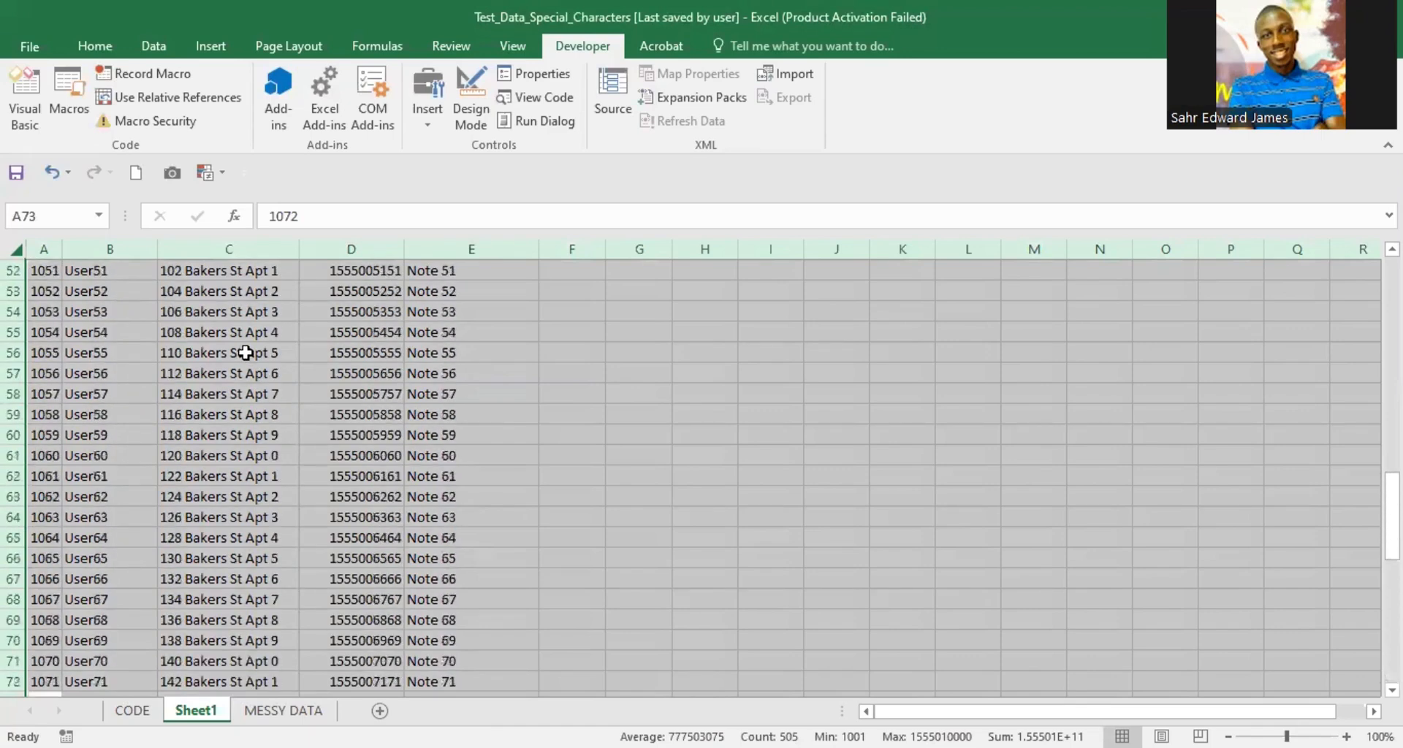
{"action": "scroll", "coordinate": [245, 353], "scroll_direction": "up", "scroll_amount": 4}
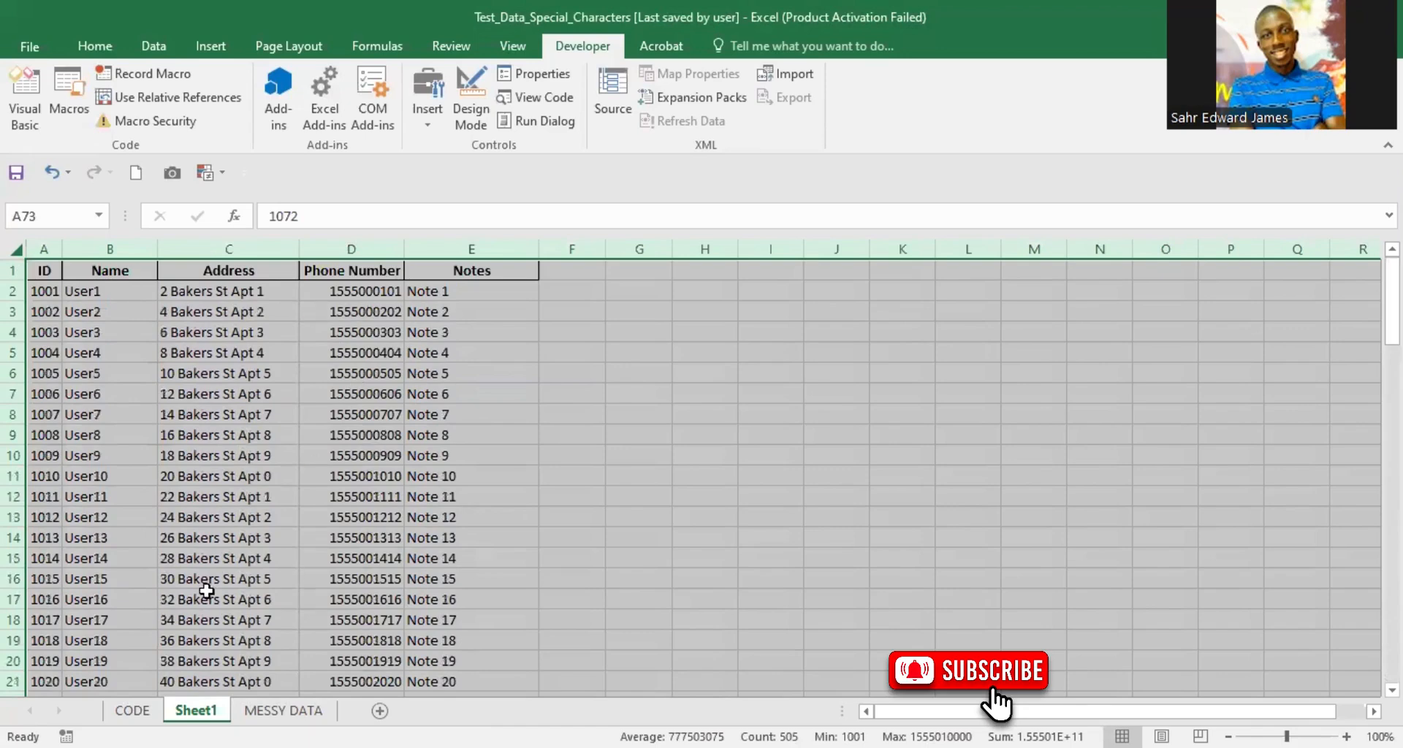
{"action": "left_click", "coordinate": [132, 710]}
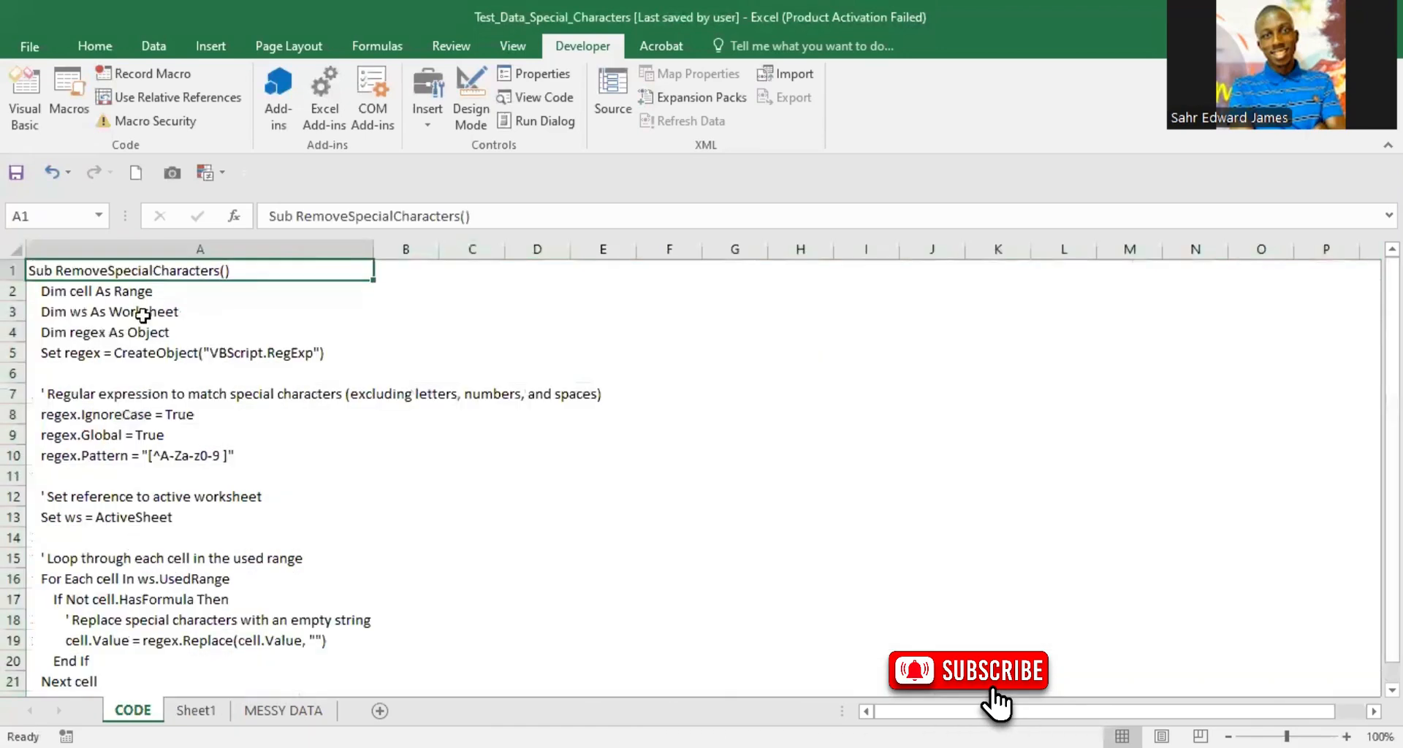